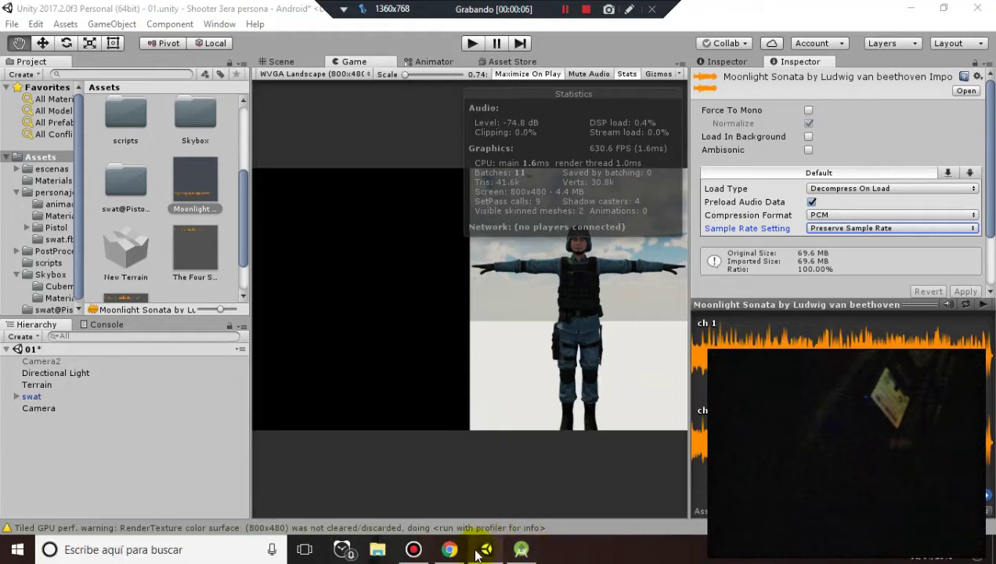
- Look over the Facebook group page in the browser, then minimize it to return to Unity
{"action": "mouse_move", "coordinate": [422, 552]}
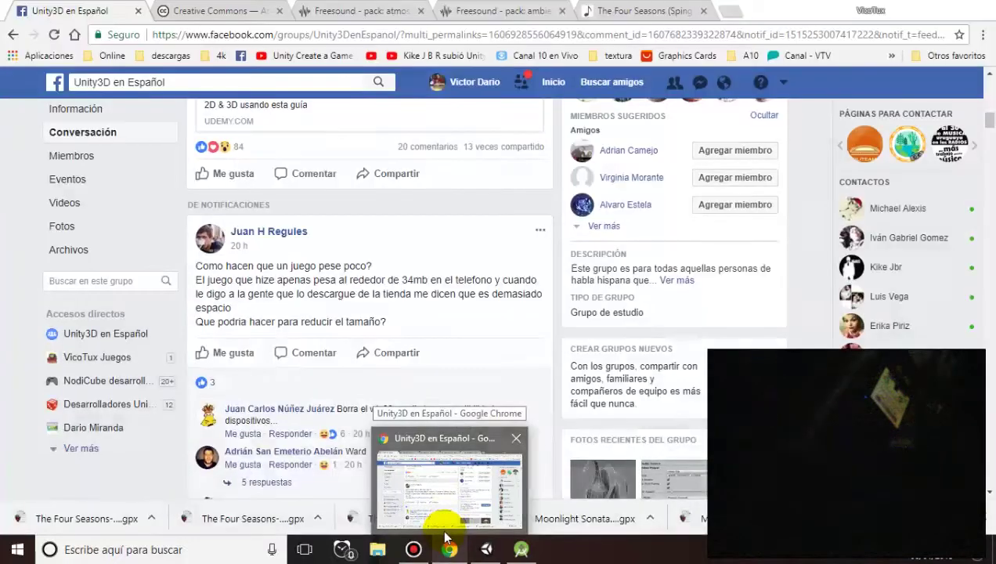
{"action": "mouse_move", "coordinate": [440, 529]}
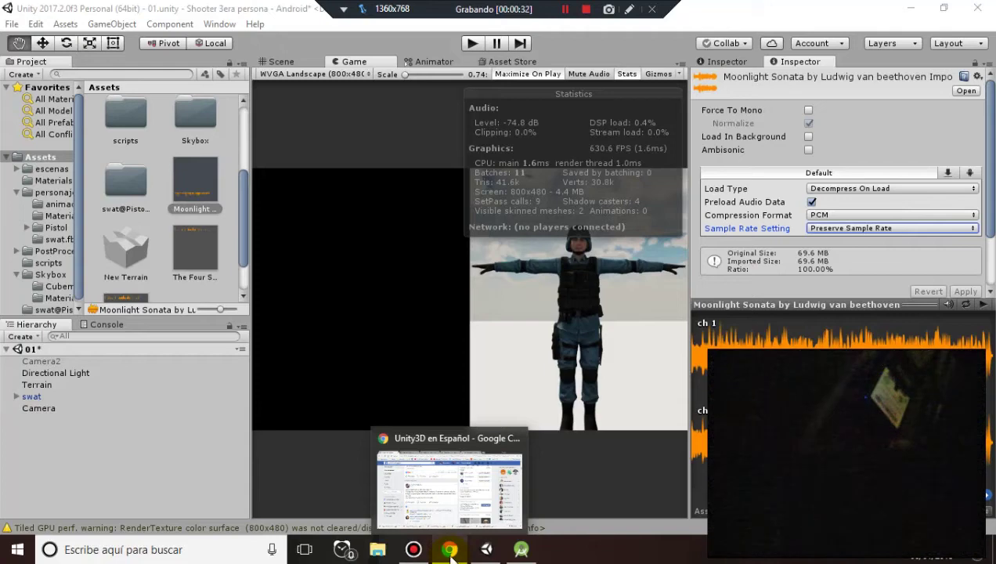
{"action": "left_click", "coordinate": [438, 505]}
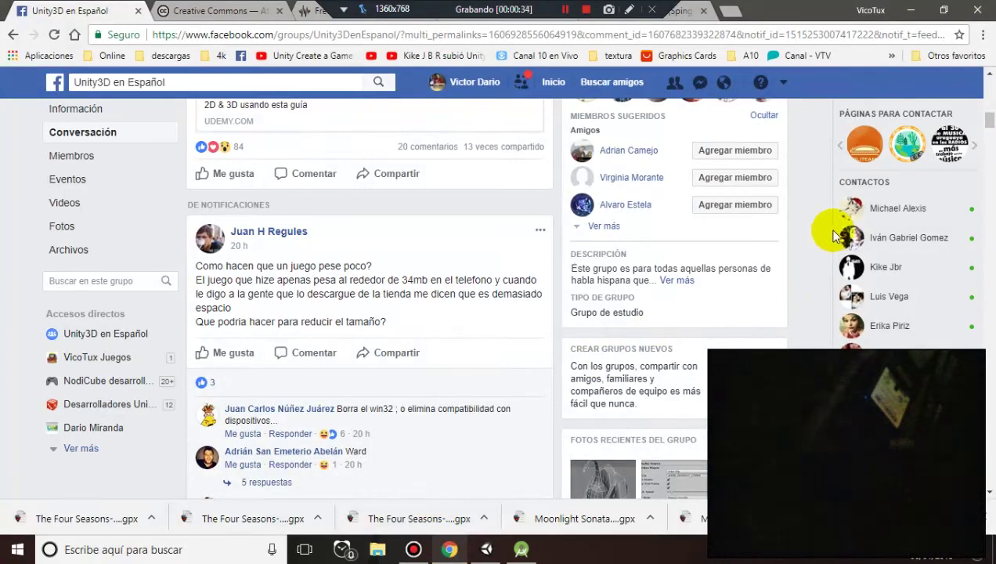
{"action": "left_click", "coordinate": [986, 99]}
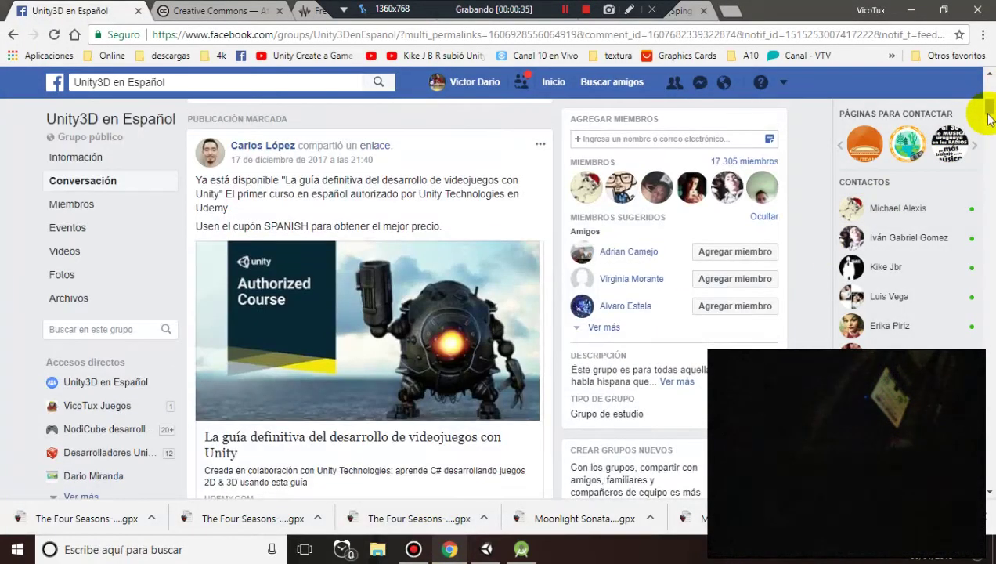
{"action": "left_click_drag", "start_coordinate": [988, 117], "coordinate": [986, 108]}
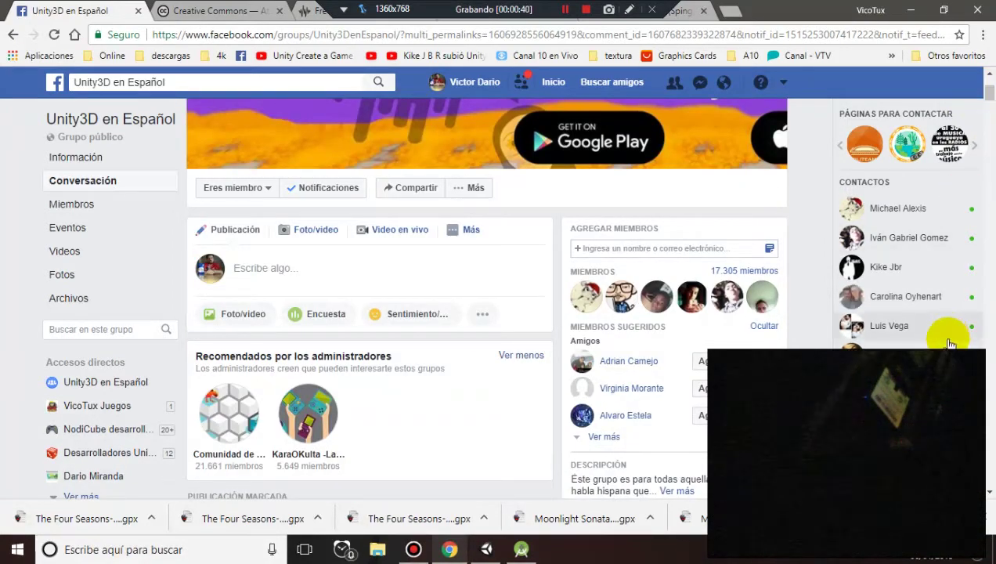
{"action": "left_click", "coordinate": [989, 493]}
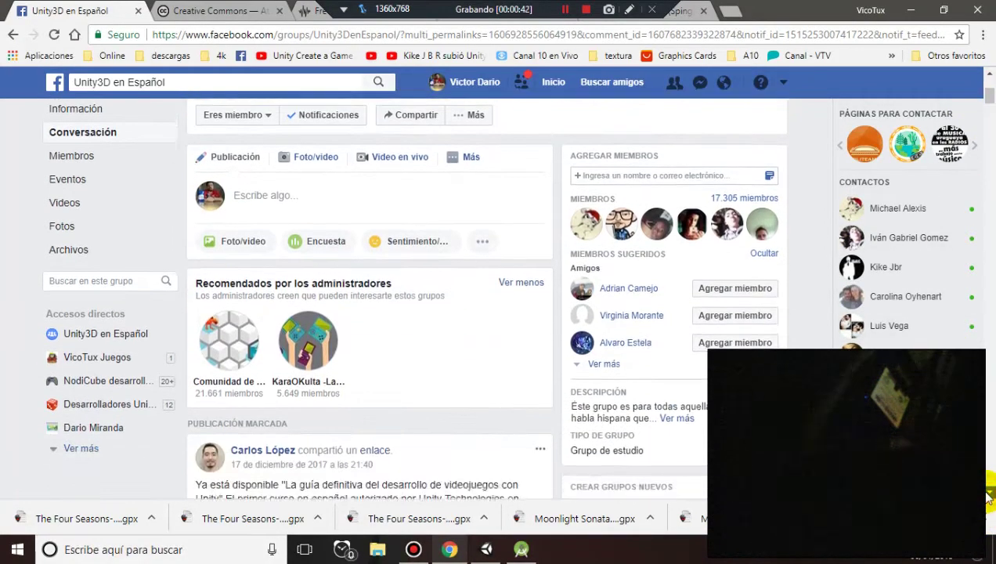
{"action": "left_click_drag", "start_coordinate": [989, 495], "coordinate": [989, 495]}
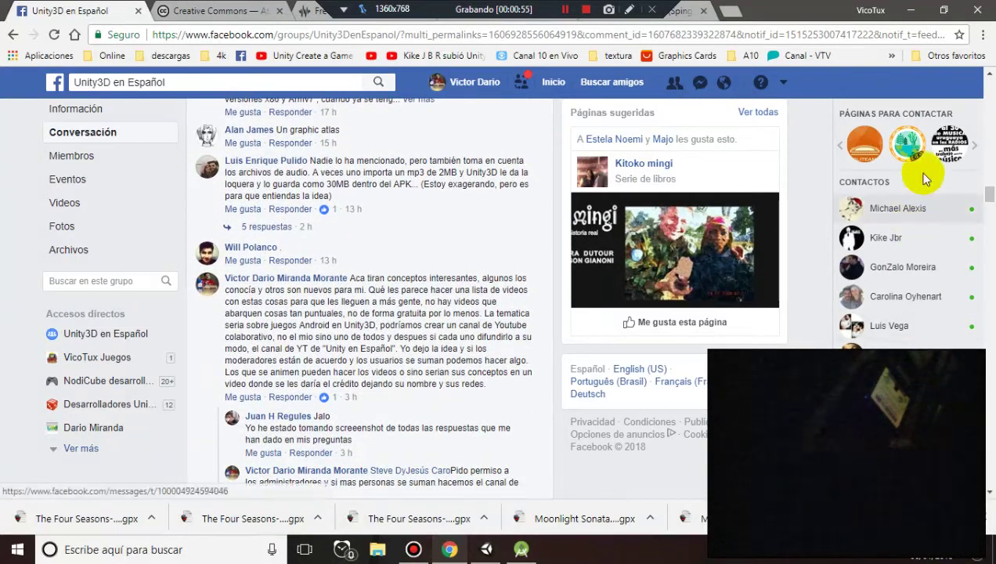
{"action": "left_click", "coordinate": [911, 10]}
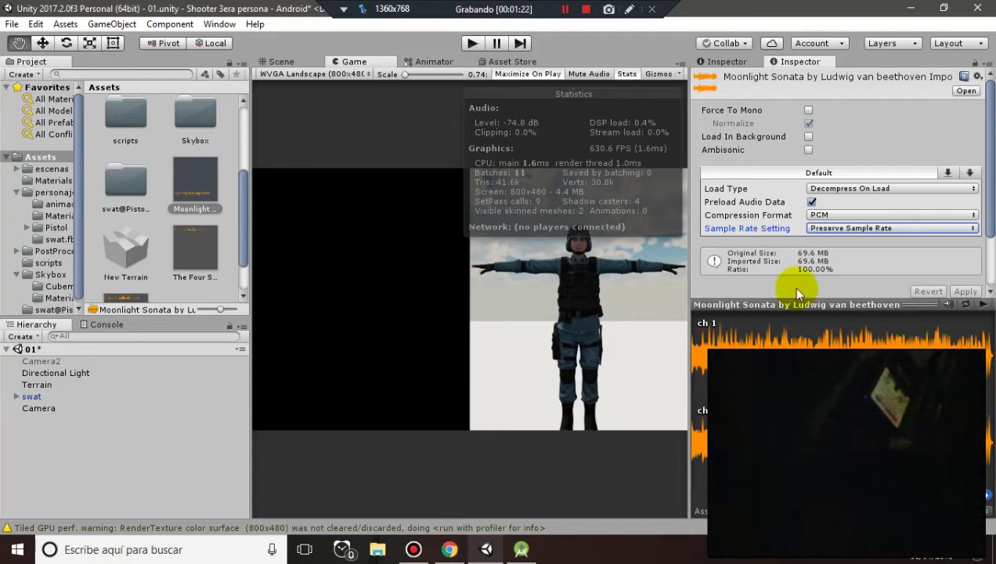
- Compare the Default, Android and PC platform tabs, ending on PC, Mac & Linux Standalone
{"action": "left_click", "coordinate": [946, 174]}
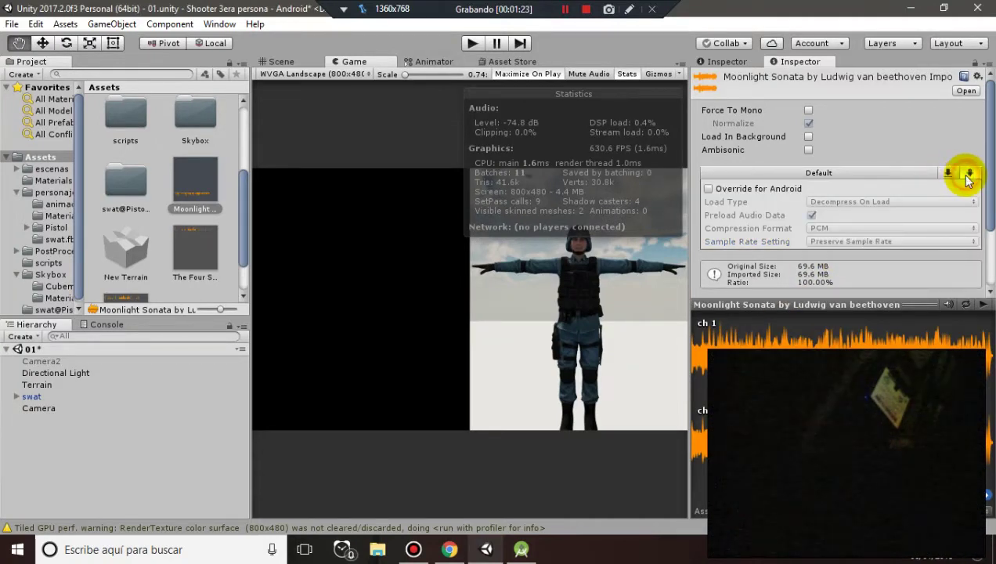
{"action": "left_click", "coordinate": [947, 173]}
{"action": "left_click", "coordinate": [927, 170]}
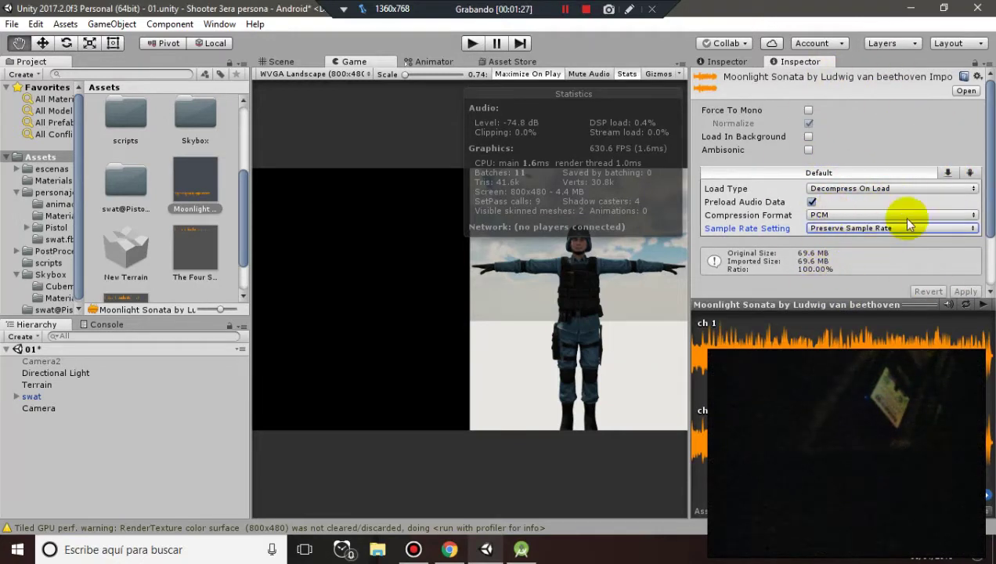
{"action": "left_click", "coordinate": [947, 172]}
{"action": "left_click", "coordinate": [968, 172]}
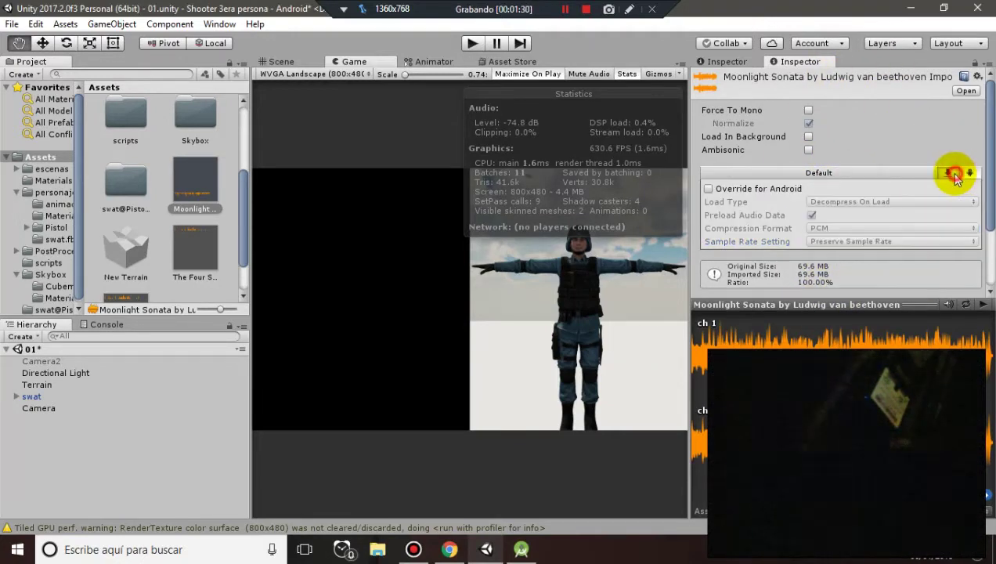
{"action": "left_click", "coordinate": [947, 172]}
{"action": "left_click", "coordinate": [912, 174]}
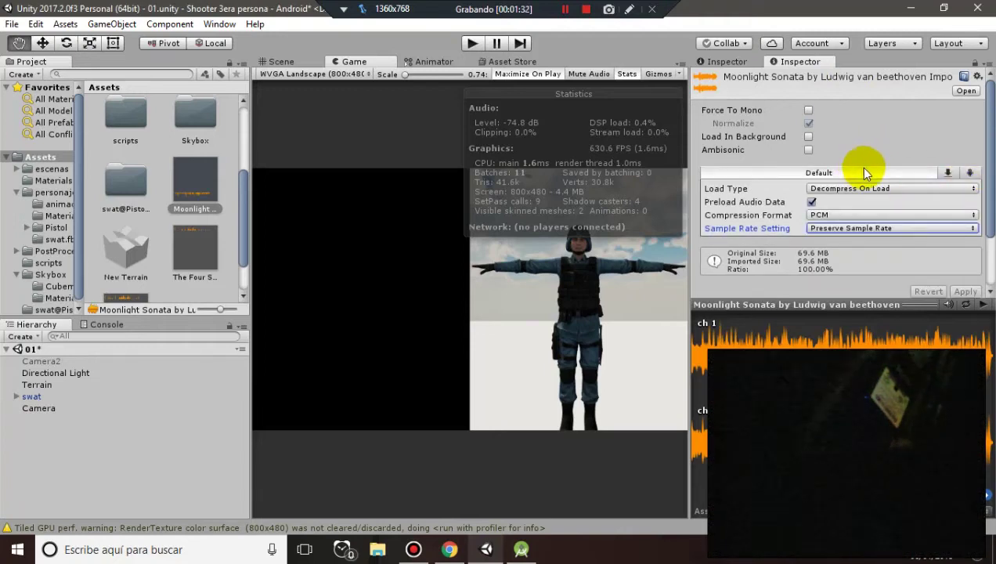
{"action": "left_click", "coordinate": [947, 173]}
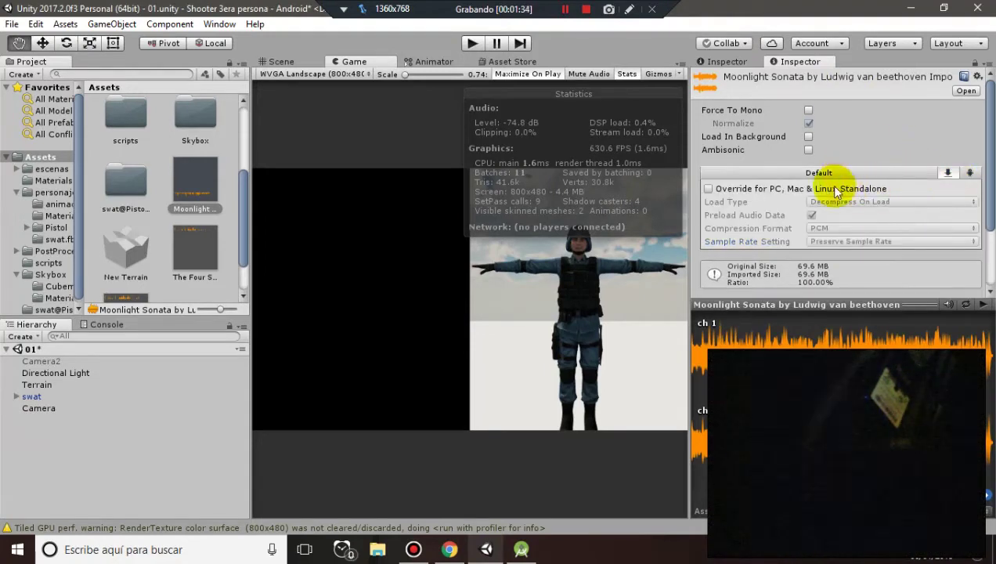
- Check the Android override tab, then go back to the Default import settings
{"action": "left_click", "coordinate": [969, 172]}
{"action": "left_click", "coordinate": [888, 172]}
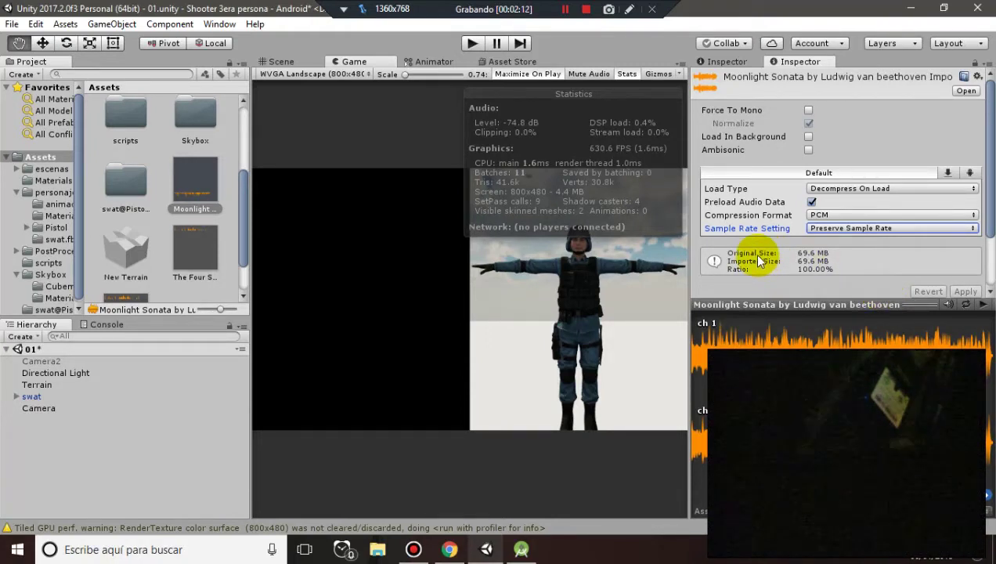
{"action": "left_click", "coordinate": [66, 23]}
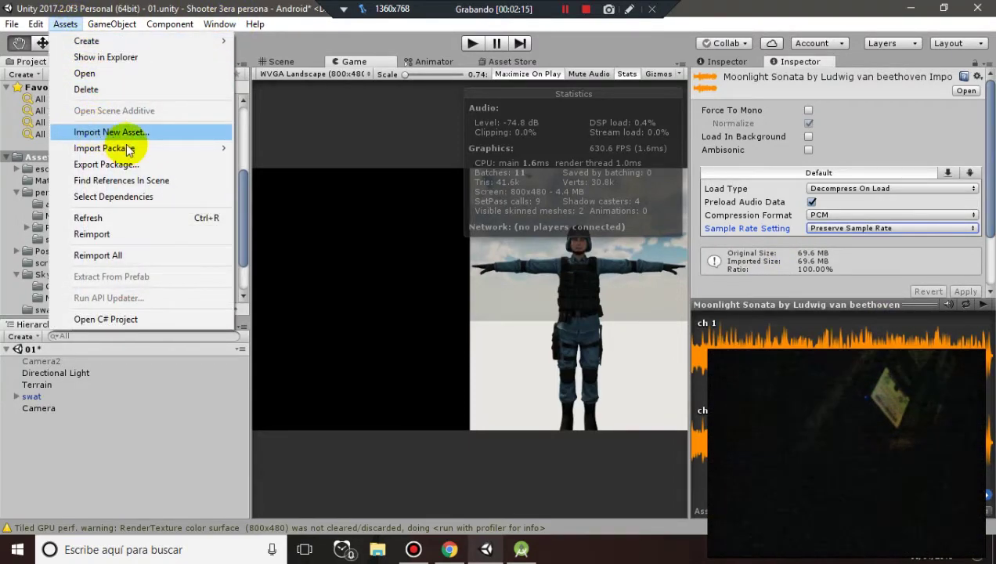
{"action": "left_click", "coordinate": [230, 377]}
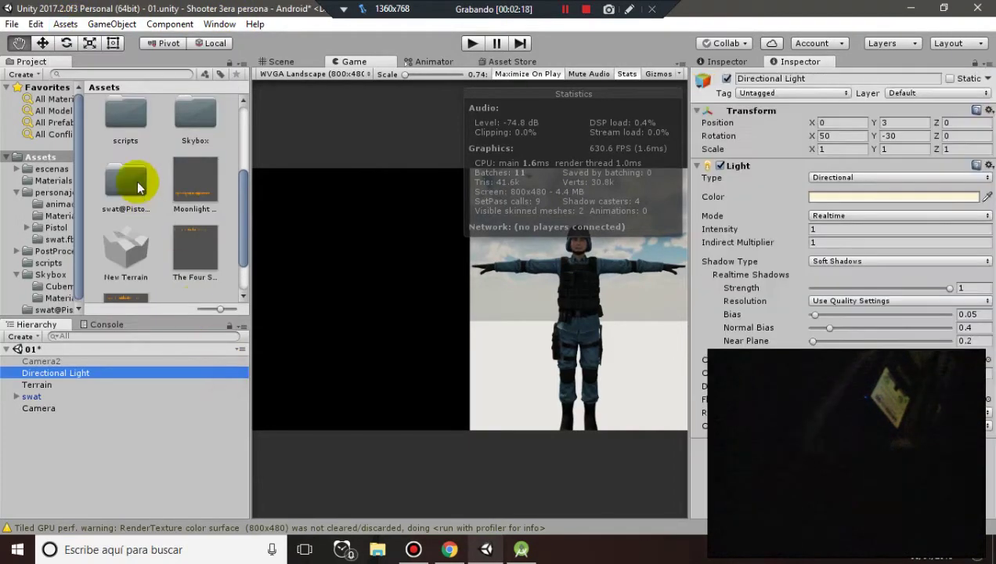
{"action": "left_click", "coordinate": [186, 176]}
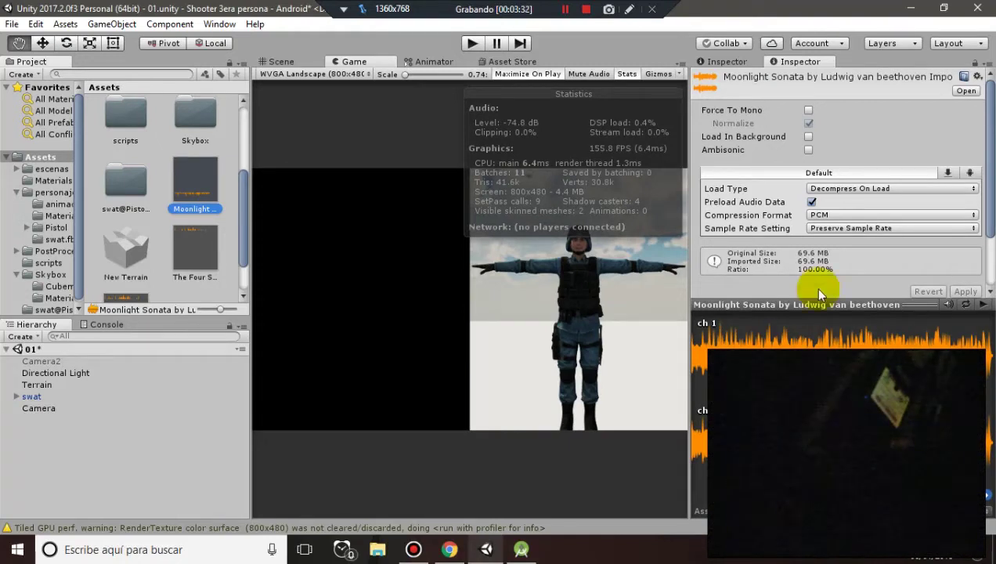
- Enable Force To Mono and apply it, halving the imported size to 34.8 MB
{"action": "left_click", "coordinate": [809, 109]}
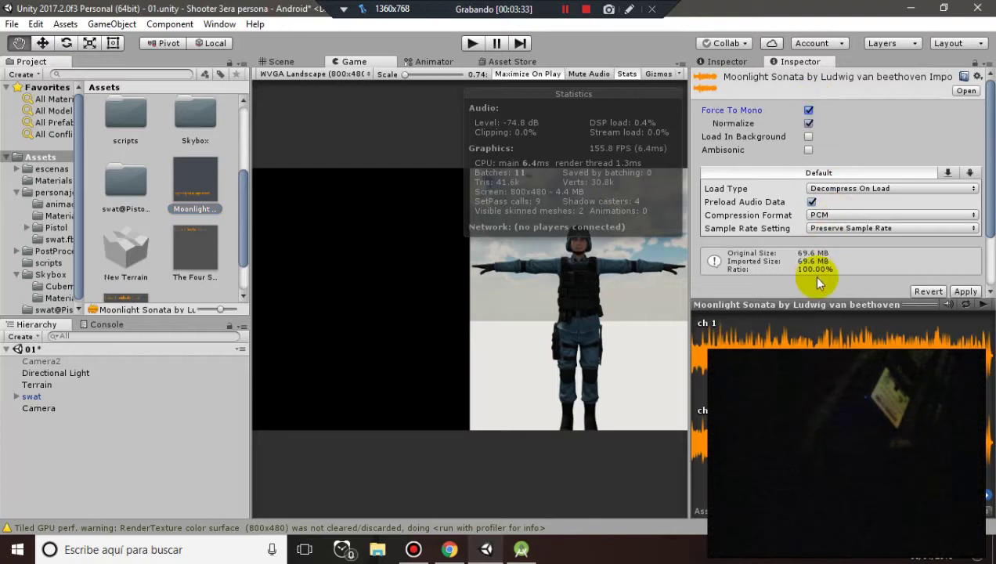
{"action": "left_click", "coordinate": [964, 291]}
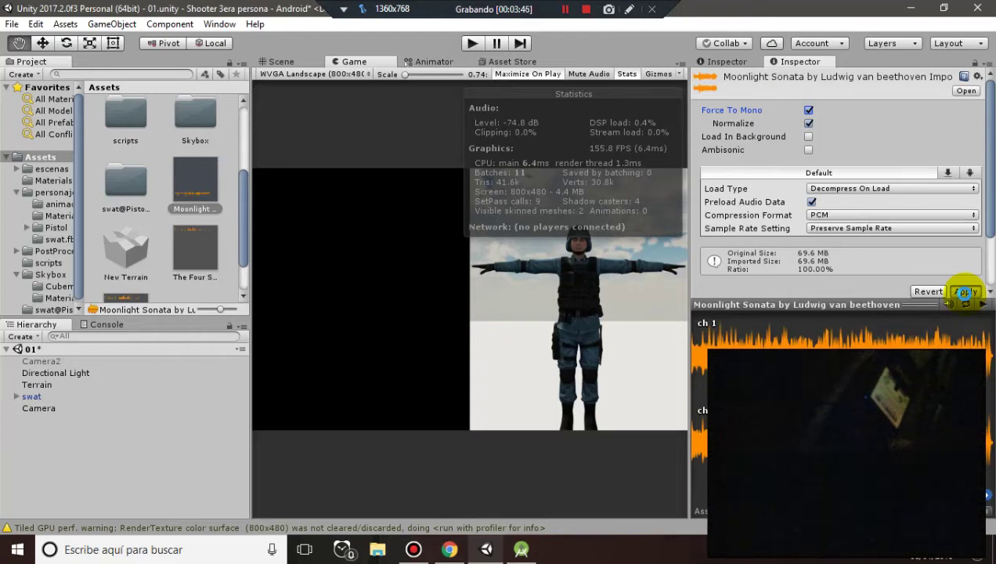
{"action": "left_click", "coordinate": [964, 292]}
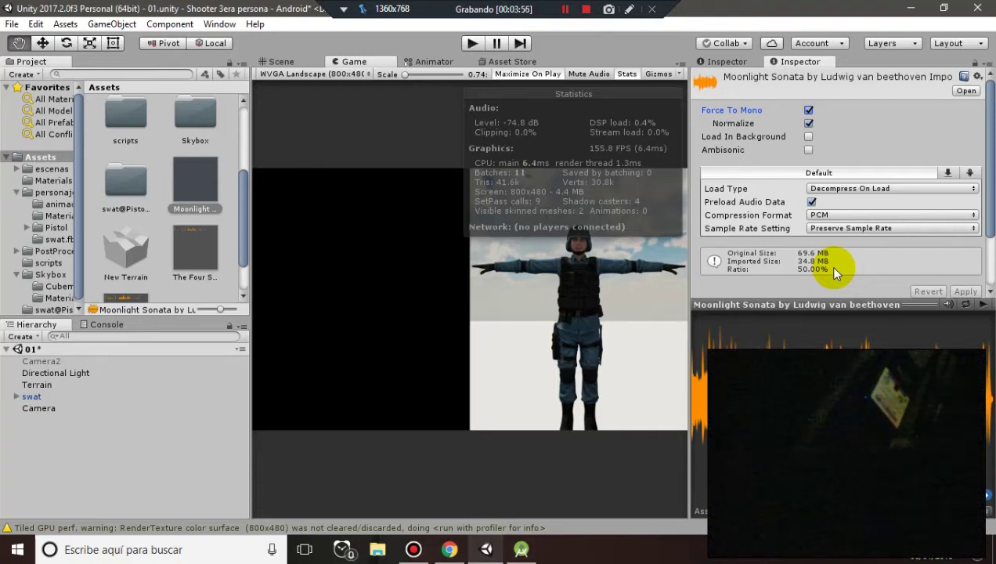
- Keep PCM compression, turn off Preload Audio Data, and list the Load Type options
{"action": "left_click", "coordinate": [859, 214]}
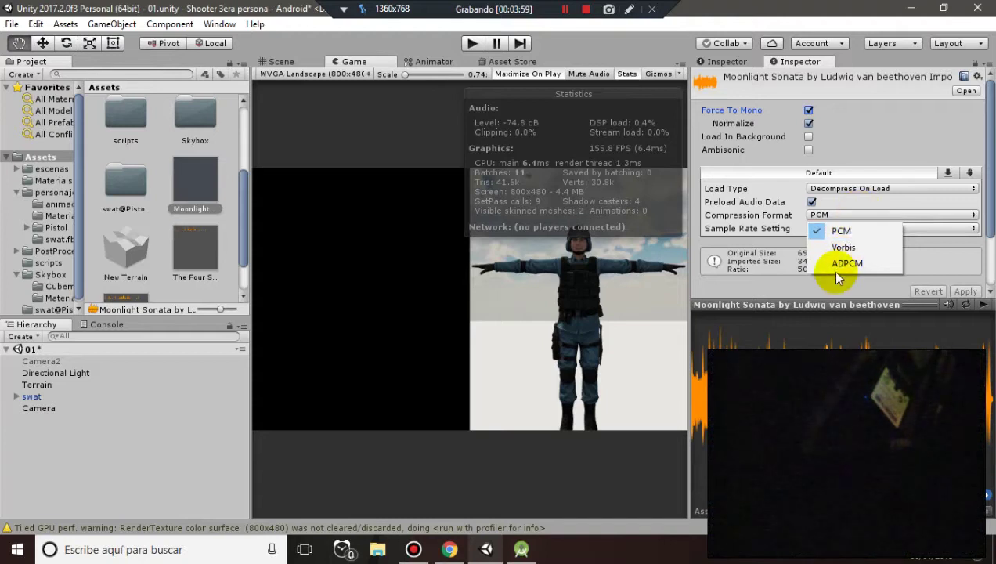
{"action": "left_click", "coordinate": [857, 198]}
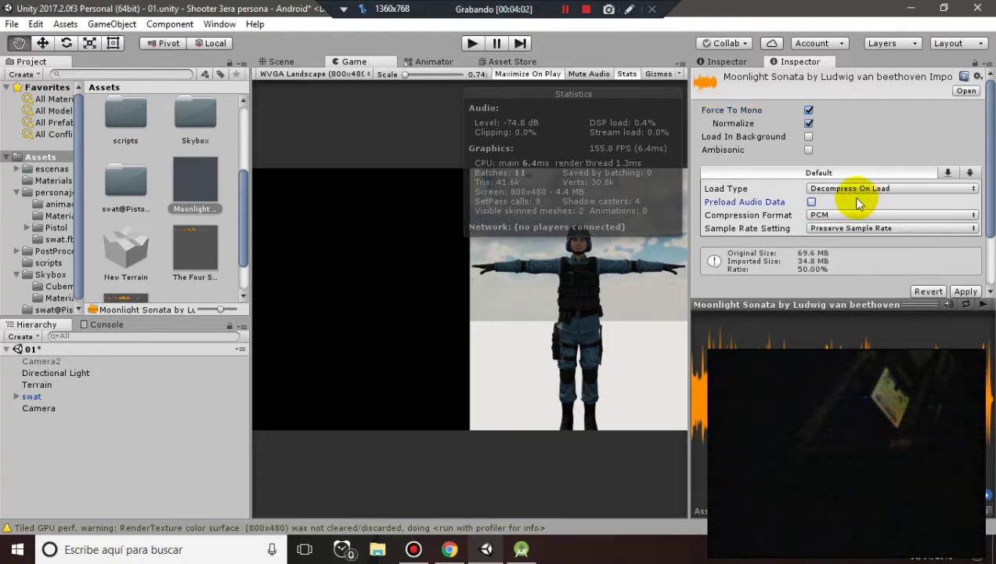
{"action": "left_click", "coordinate": [857, 201]}
{"action": "left_click", "coordinate": [834, 189]}
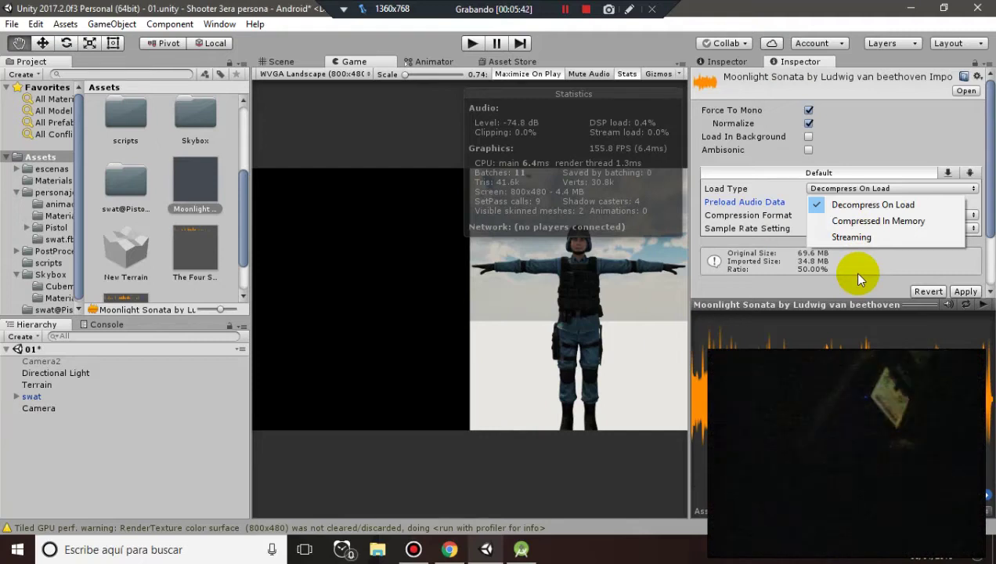
- Leave Load Type unchanged and list the PCM, Vorbis and ADPCM compression choices
{"action": "left_click", "coordinate": [873, 160]}
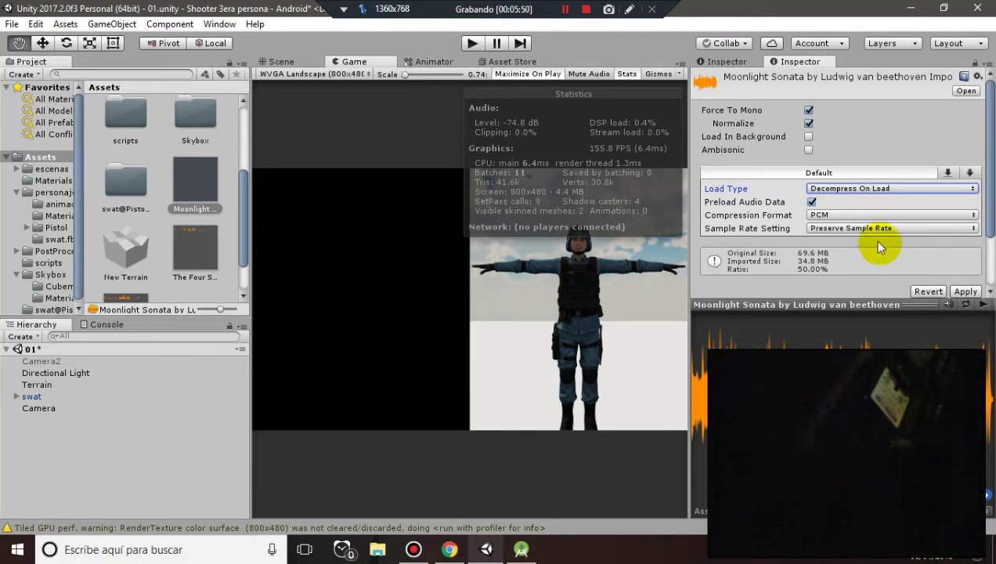
{"action": "left_click", "coordinate": [877, 216]}
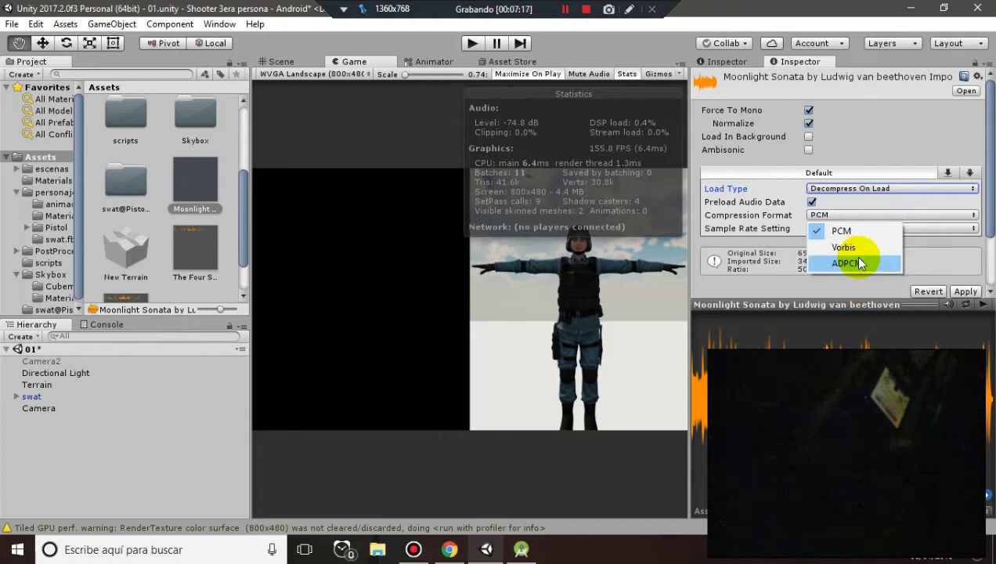
- Choose ADPCM as the default compression format instead of PCM
{"action": "left_click", "coordinate": [853, 262]}
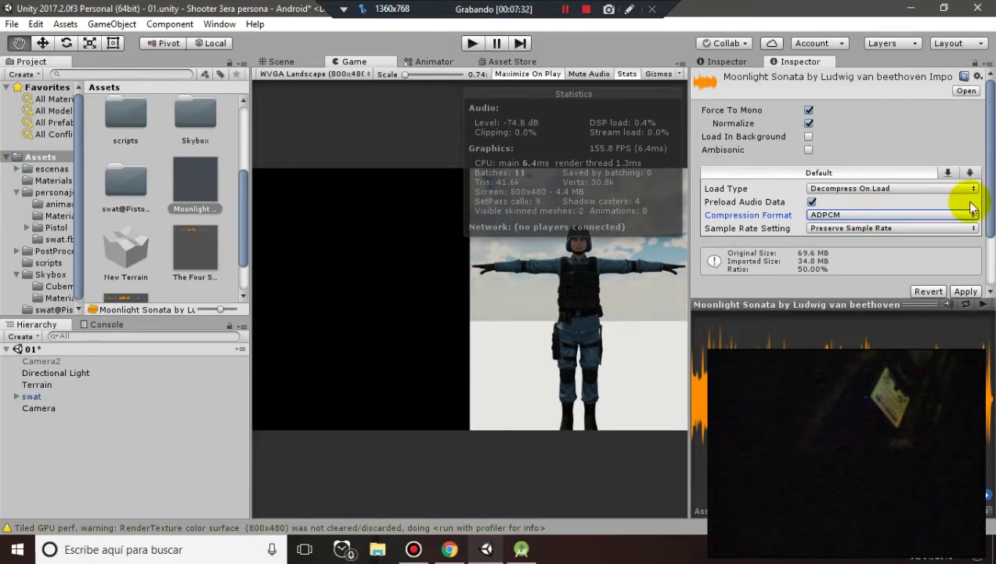
{"action": "scroll", "coordinate": [986, 187], "scroll_direction": "down", "scroll_amount": 1}
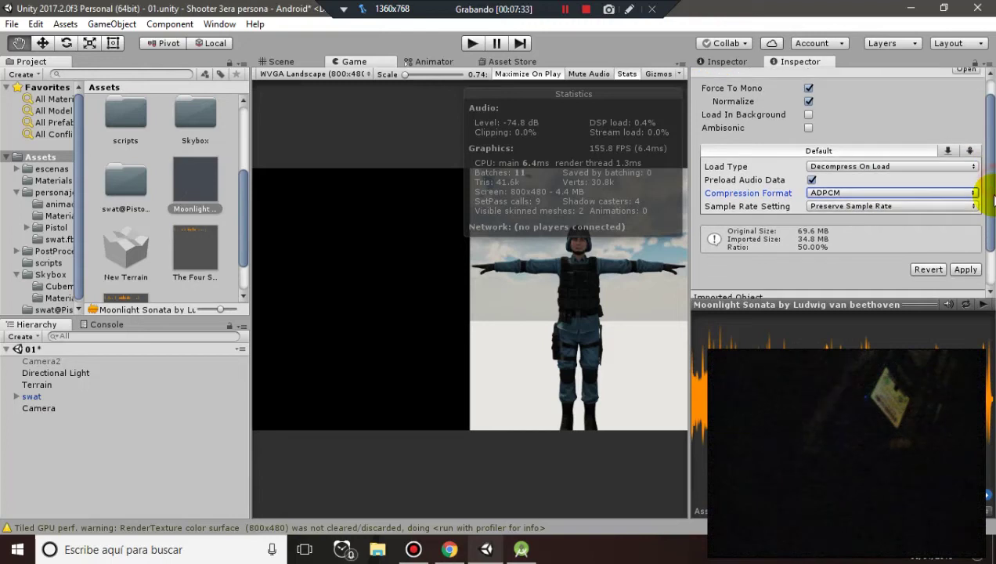
- Apply ADPCM so the clip imports at 9.8 MB, leaving the Sample Rate Setting unchanged
{"action": "left_click", "coordinate": [965, 268]}
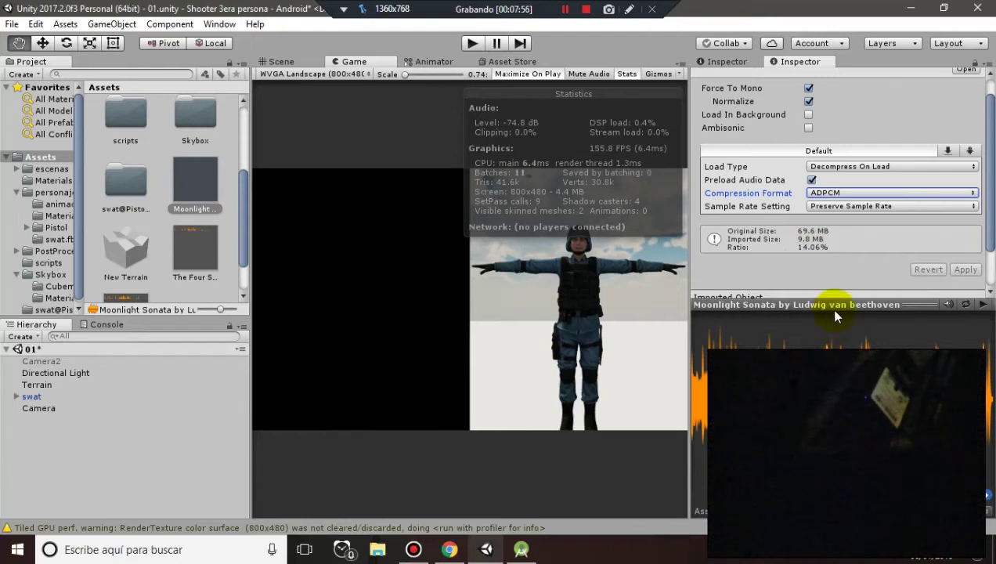
{"action": "left_click", "coordinate": [886, 206]}
{"action": "left_click", "coordinate": [783, 275]}
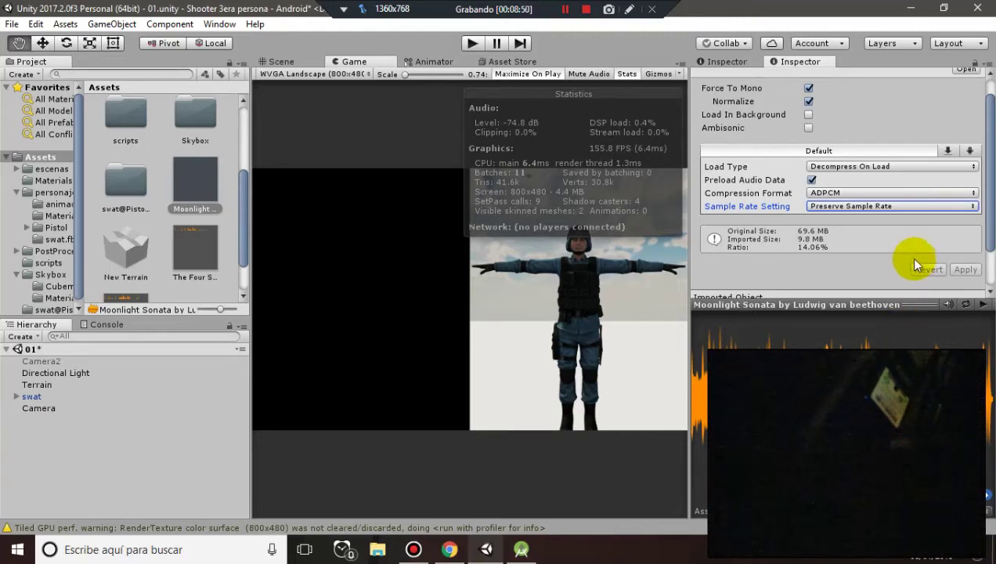
- Set Sample Rate Setting to Override Sample Rate at 44,100 Hz and apply it
{"action": "left_click", "coordinate": [905, 208]}
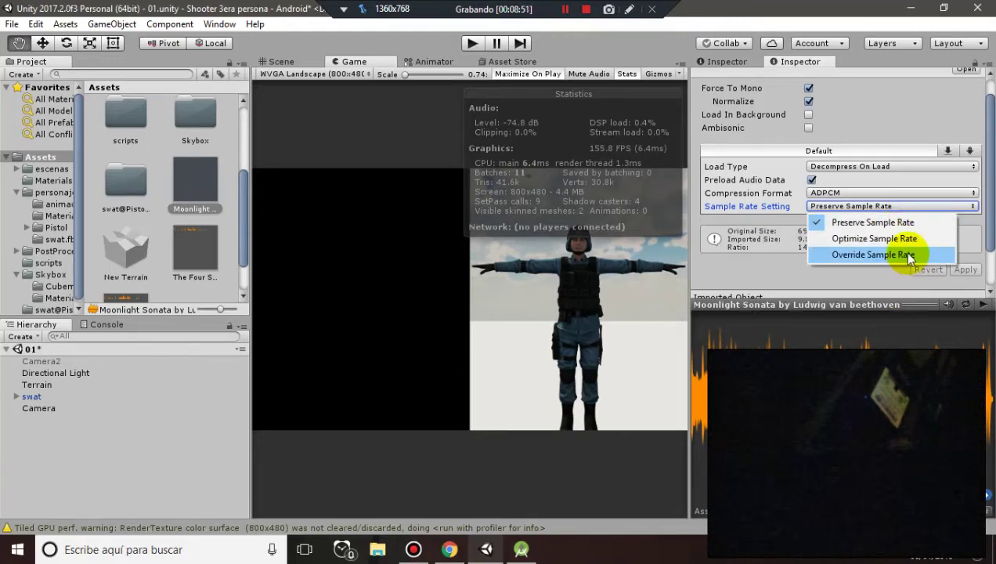
{"action": "left_click", "coordinate": [904, 238]}
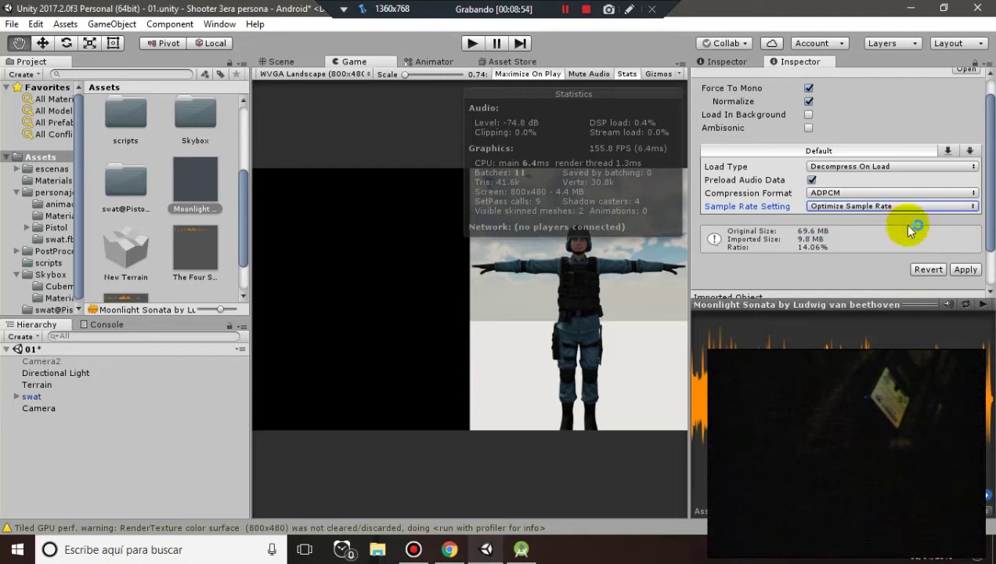
{"action": "left_click", "coordinate": [912, 205]}
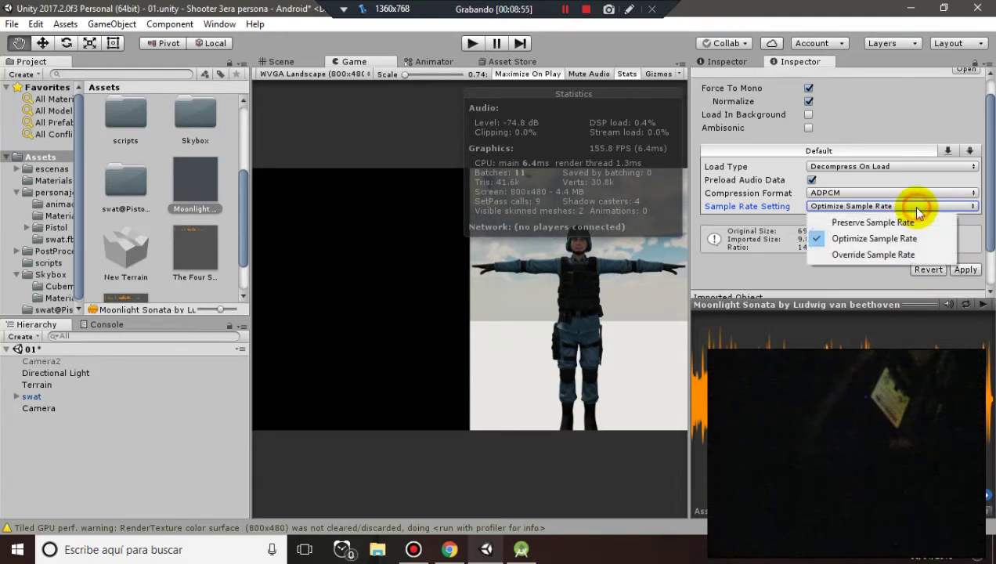
{"action": "left_click", "coordinate": [899, 254]}
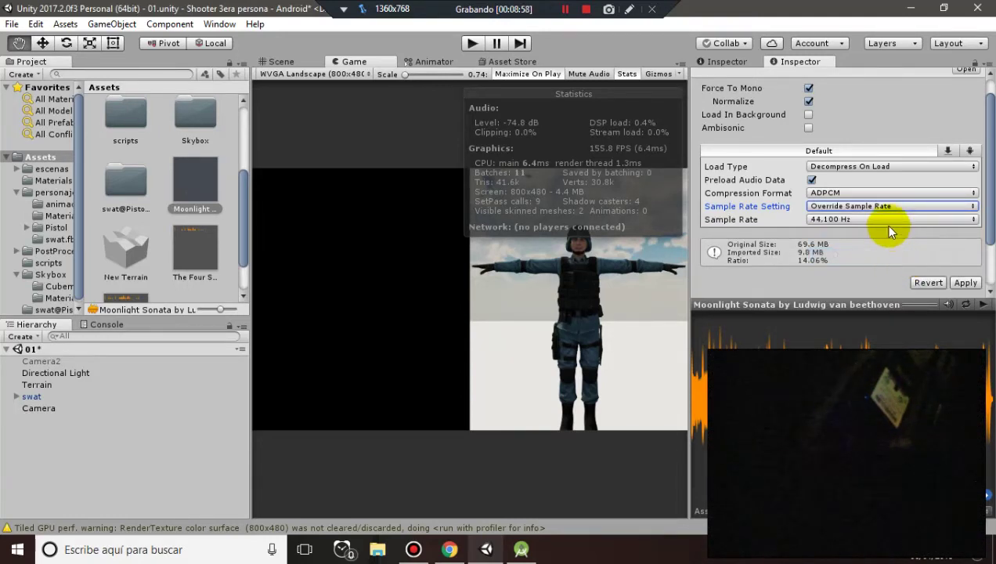
{"action": "left_click", "coordinate": [831, 220]}
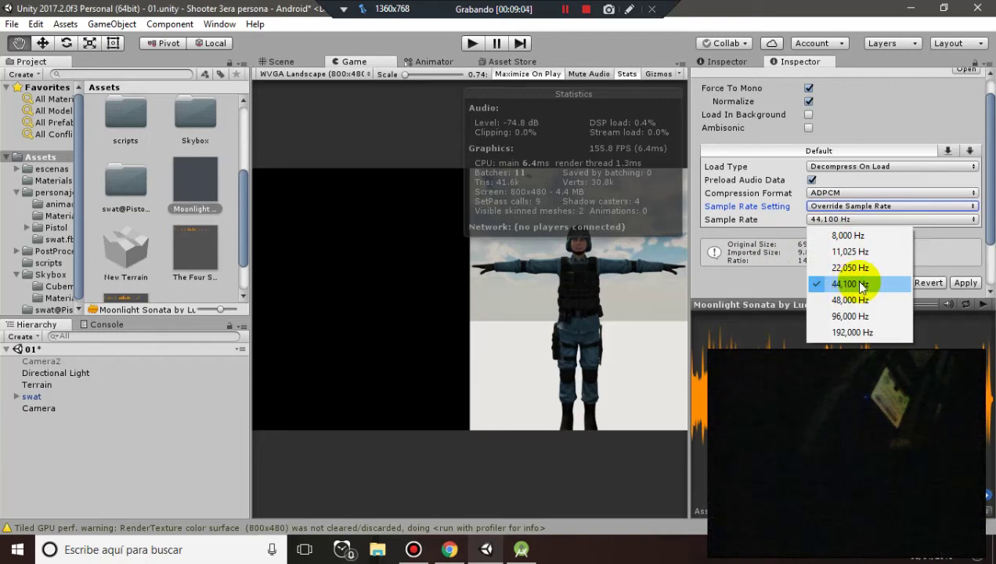
{"action": "left_click", "coordinate": [928, 251]}
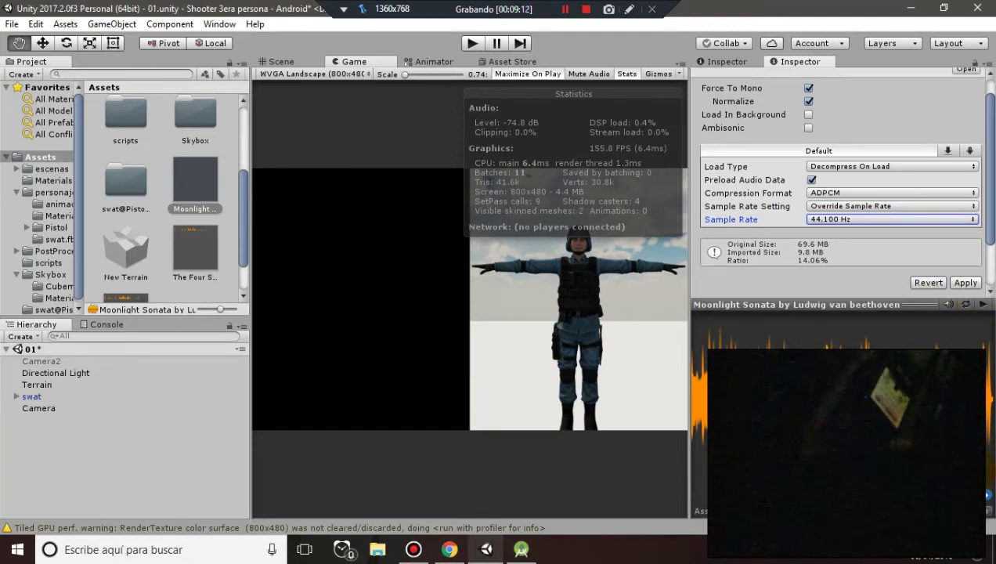
{"action": "left_click", "coordinate": [960, 282]}
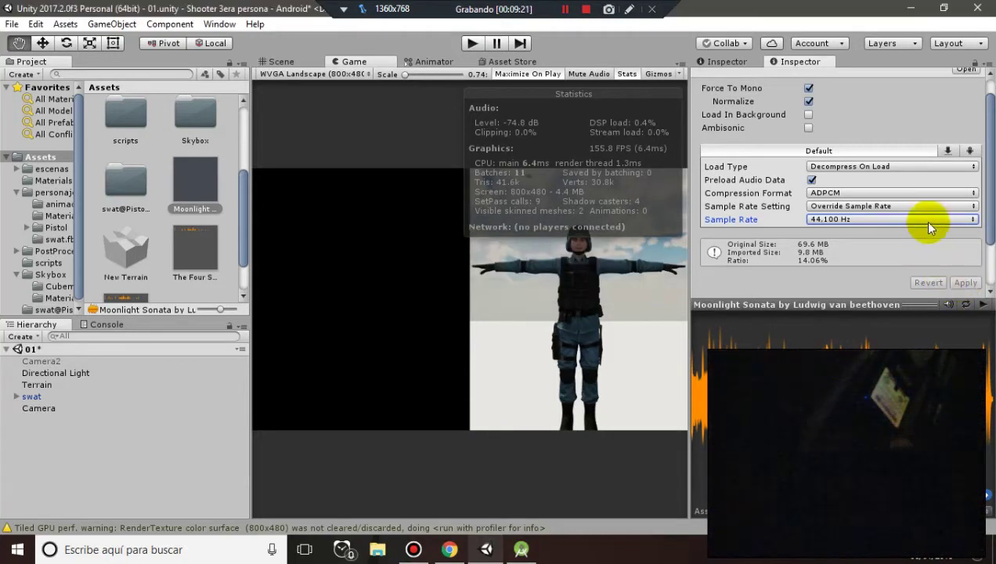
{"action": "left_click", "coordinate": [896, 194]}
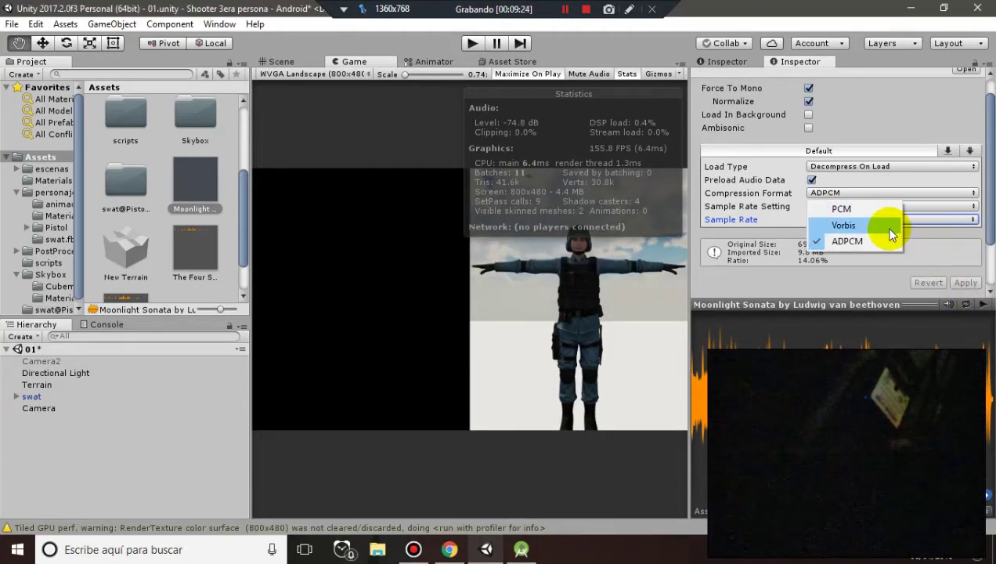
{"action": "left_click", "coordinate": [889, 228]}
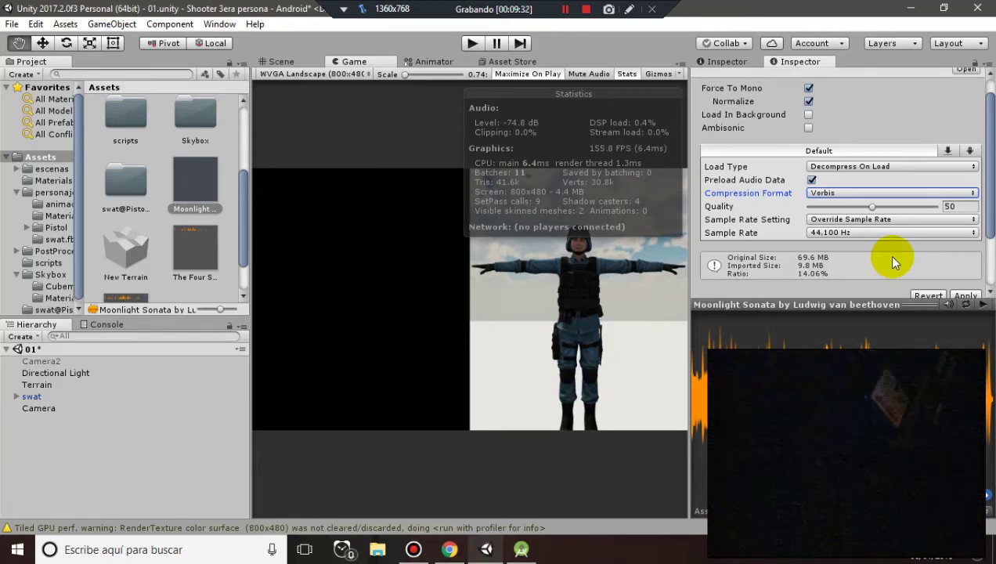
{"action": "left_click", "coordinate": [937, 292]}
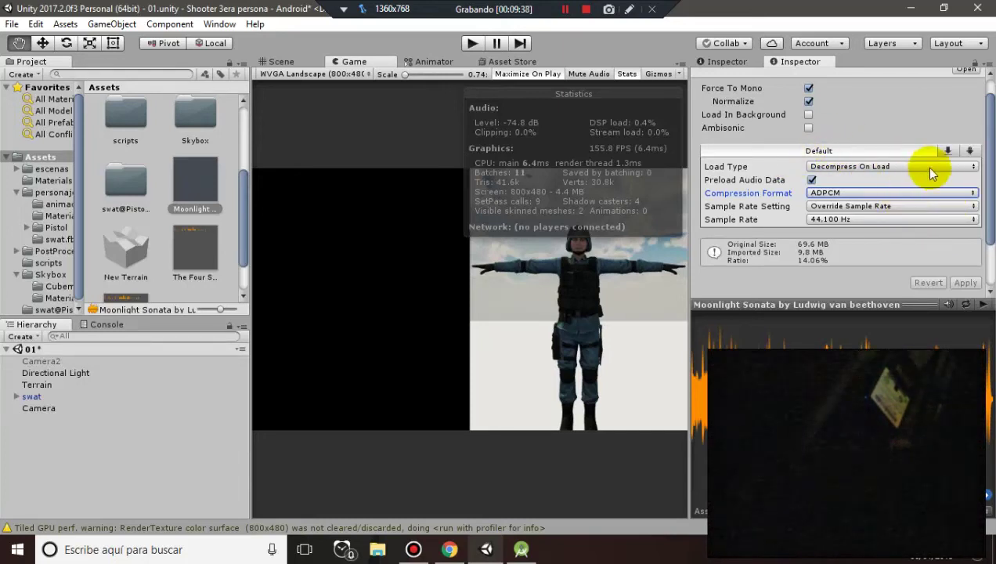
- Enable the Android override with Streaming load type and Vorbis compression
{"action": "left_click", "coordinate": [946, 151]}
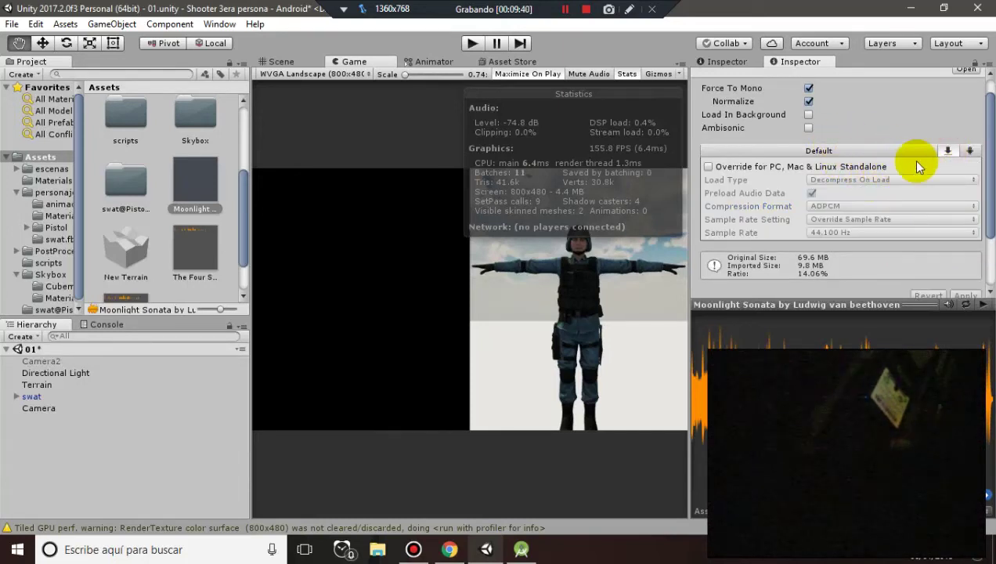
{"action": "left_click", "coordinate": [969, 150]}
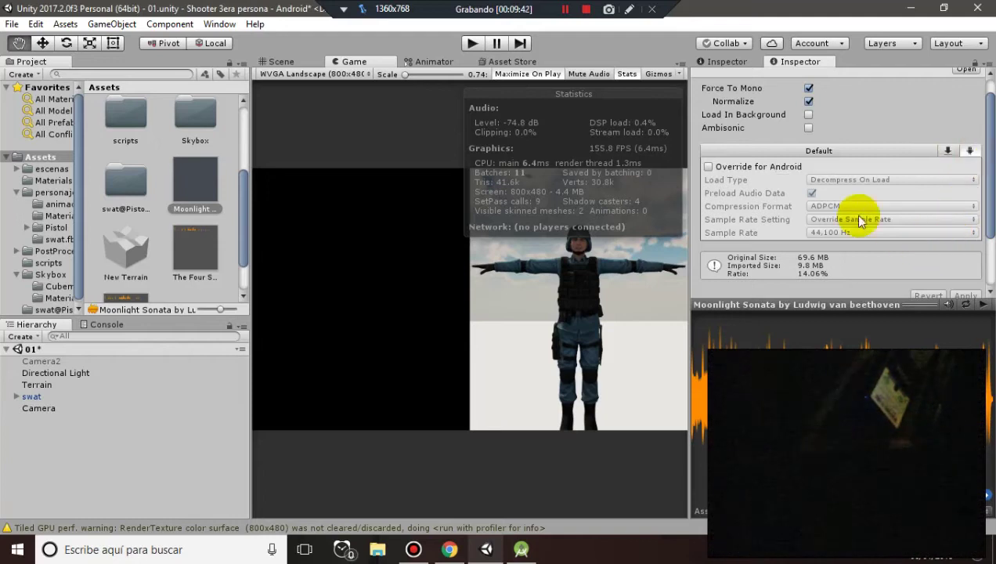
{"action": "left_click", "coordinate": [782, 167]}
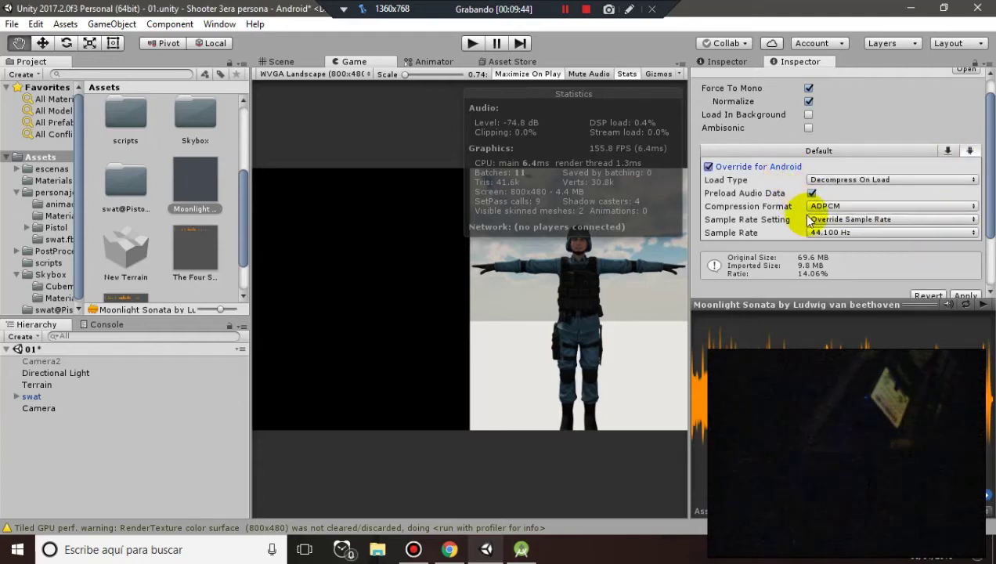
{"action": "left_click", "coordinate": [846, 179]}
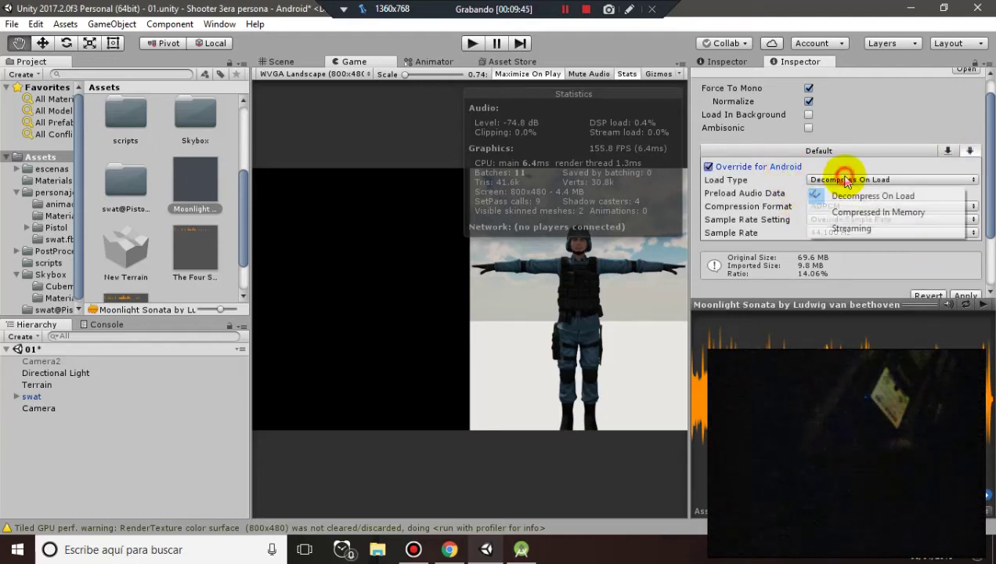
{"action": "left_click", "coordinate": [849, 228]}
{"action": "left_click", "coordinate": [853, 205]}
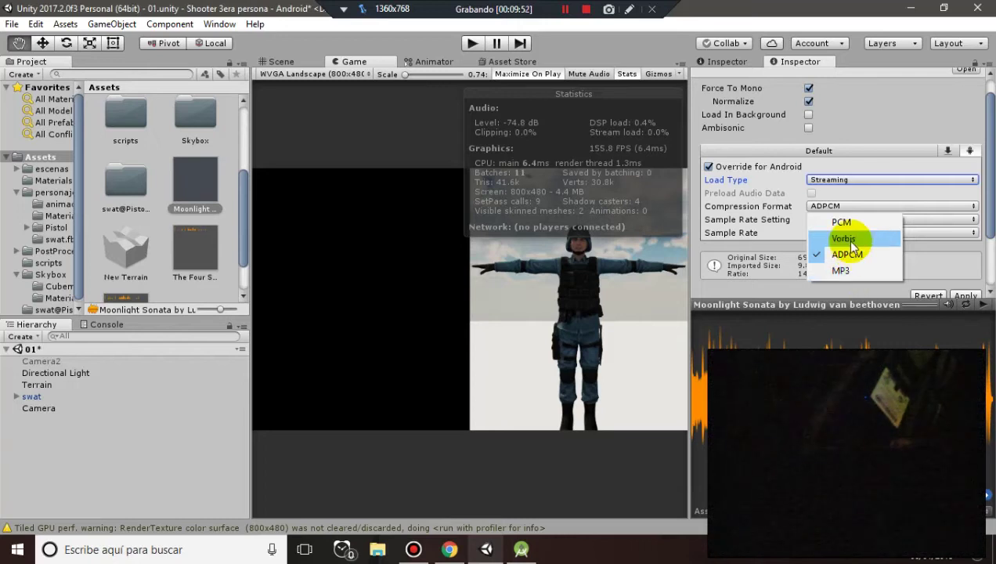
{"action": "left_click", "coordinate": [857, 242]}
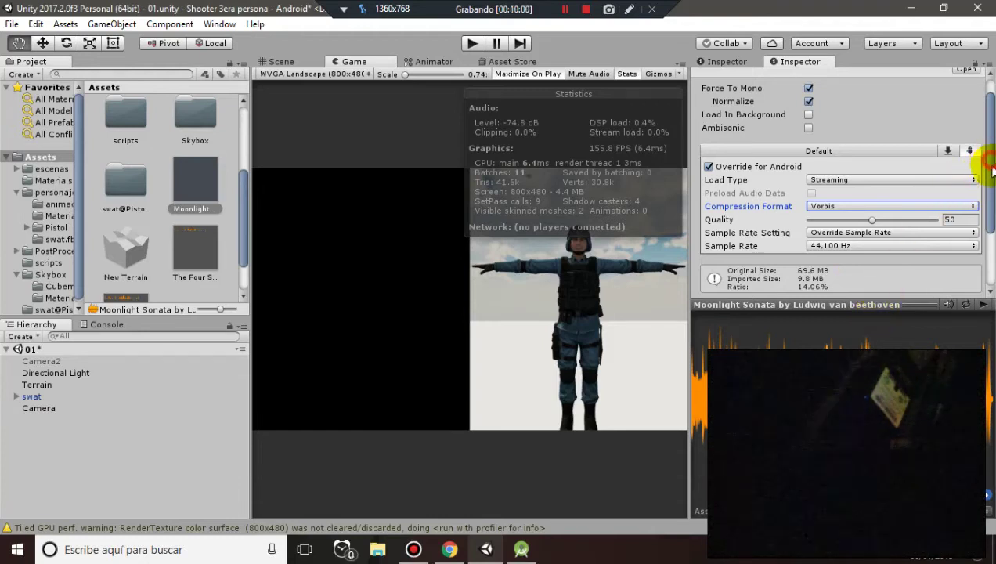
- Set Android Vorbis quality to 40 and apply, shrinking the clip to 2.0 MB
{"action": "left_click_drag", "start_coordinate": [988, 171], "coordinate": [989, 190]}
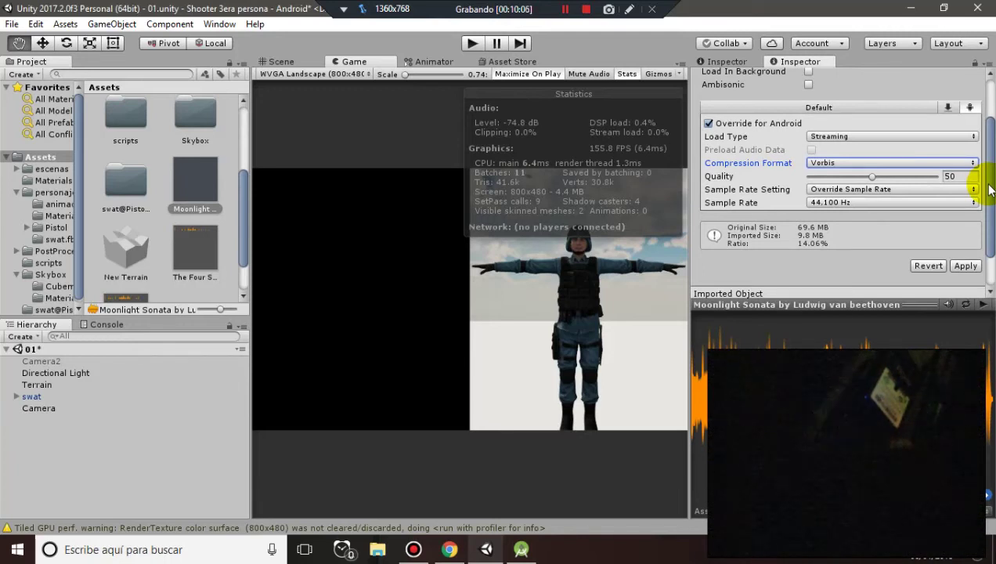
{"action": "left_click", "coordinate": [853, 176]}
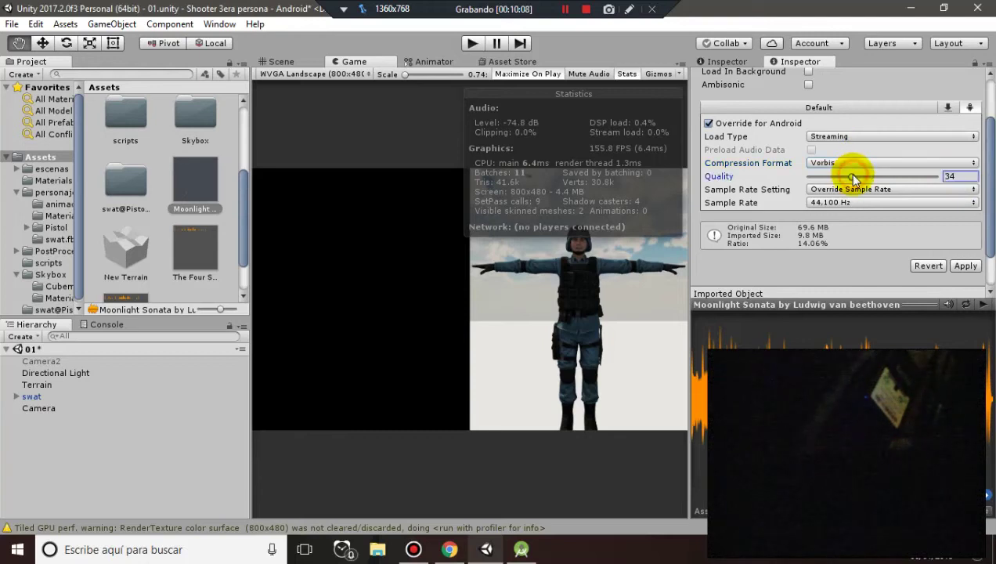
{"action": "left_click", "coordinate": [950, 176]}
{"action": "type", "text": "40"}
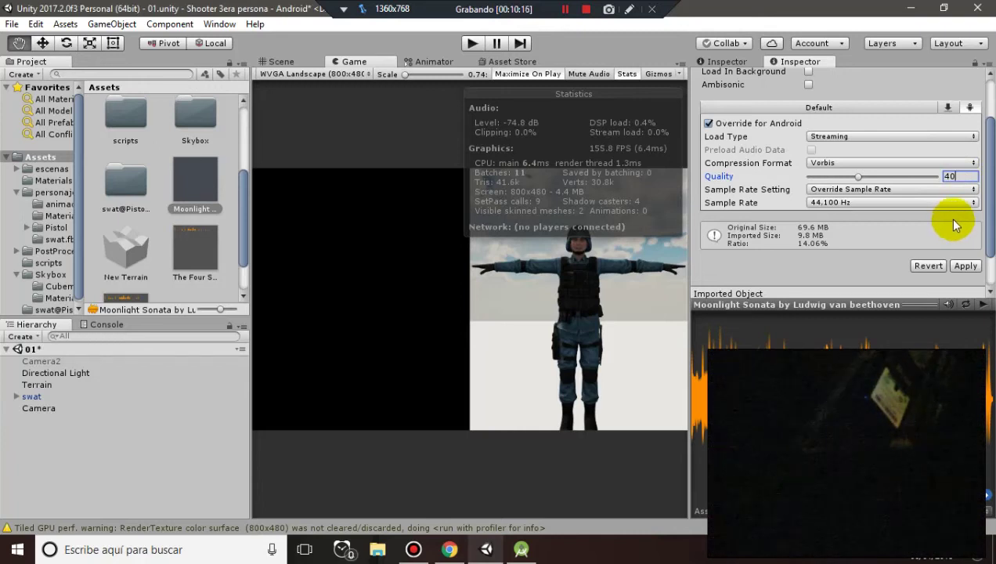
{"action": "left_click", "coordinate": [965, 266]}
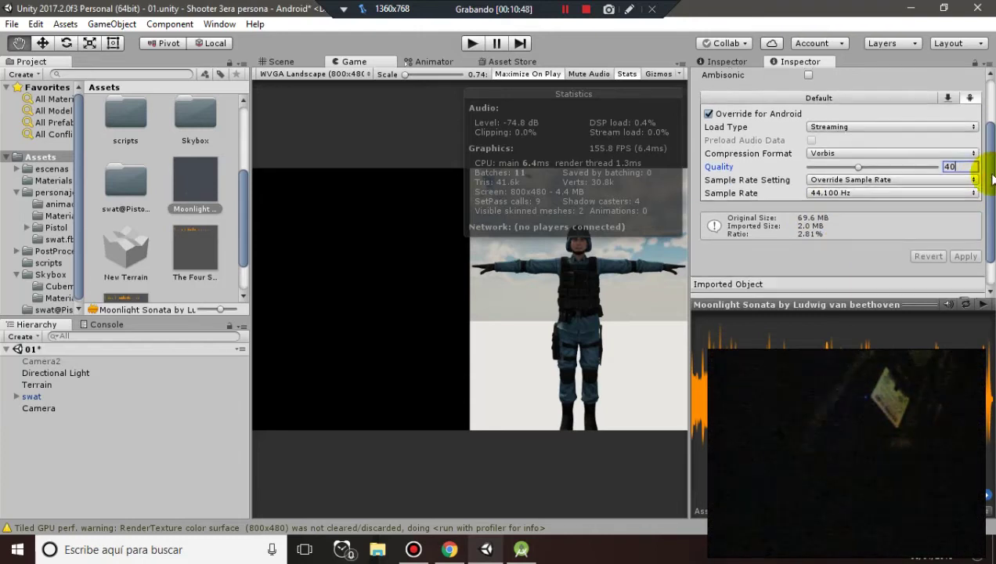
- Apply Android Vorbis quality 29 to the Moonlight Sonata clip, cutting its imported size to 1.5 MB (2.20%)
{"action": "mouse_move", "coordinate": [990, 174]}
{"action": "left_mouse_down"}
{"action": "mouse_move", "coordinate": [991, 161]}
{"action": "mouse_move", "coordinate": [992, 180]}
{"action": "left_mouse_up"}
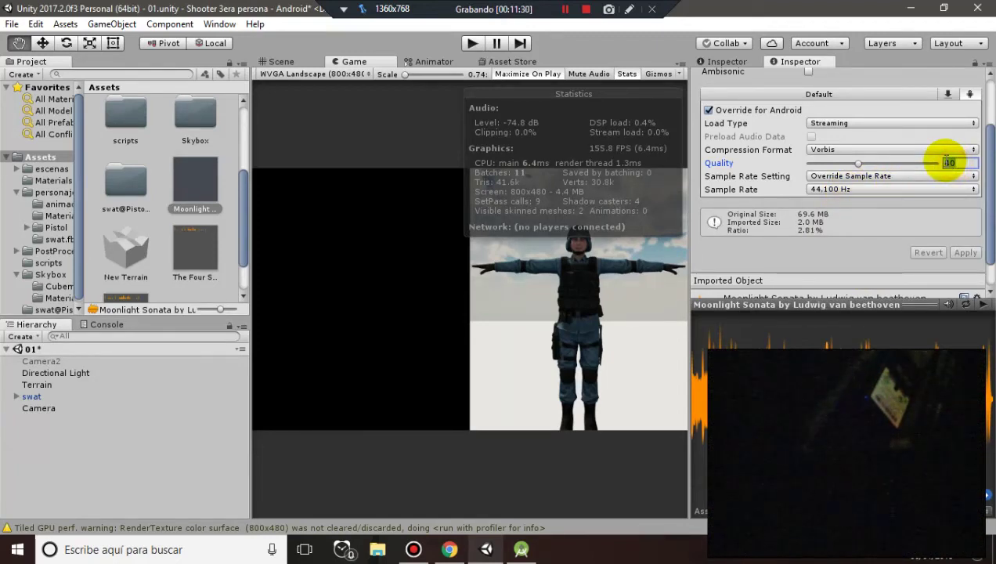
{"action": "type", "text": "30"}
{"action": "key", "text": "Return"}
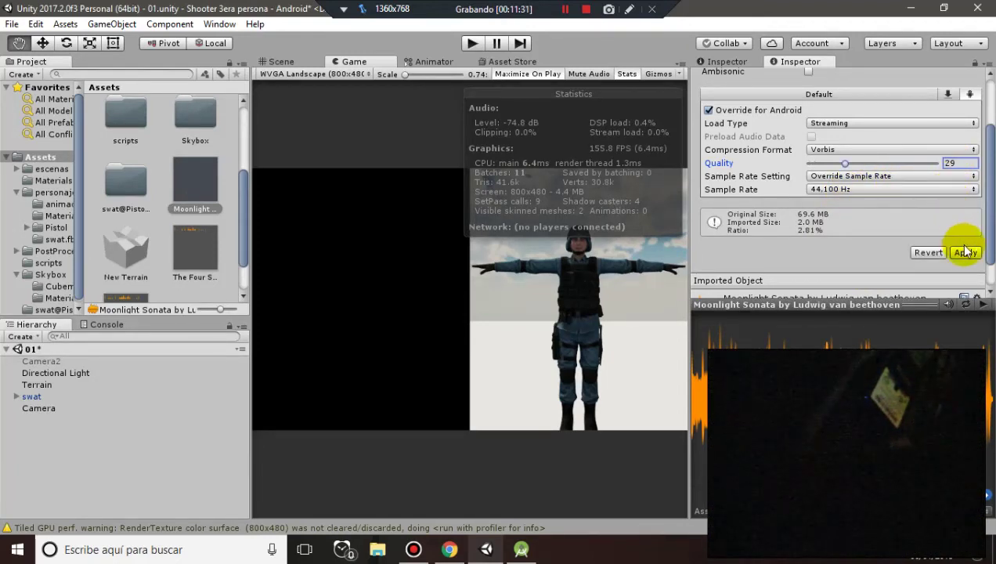
{"action": "left_click", "coordinate": [965, 252]}
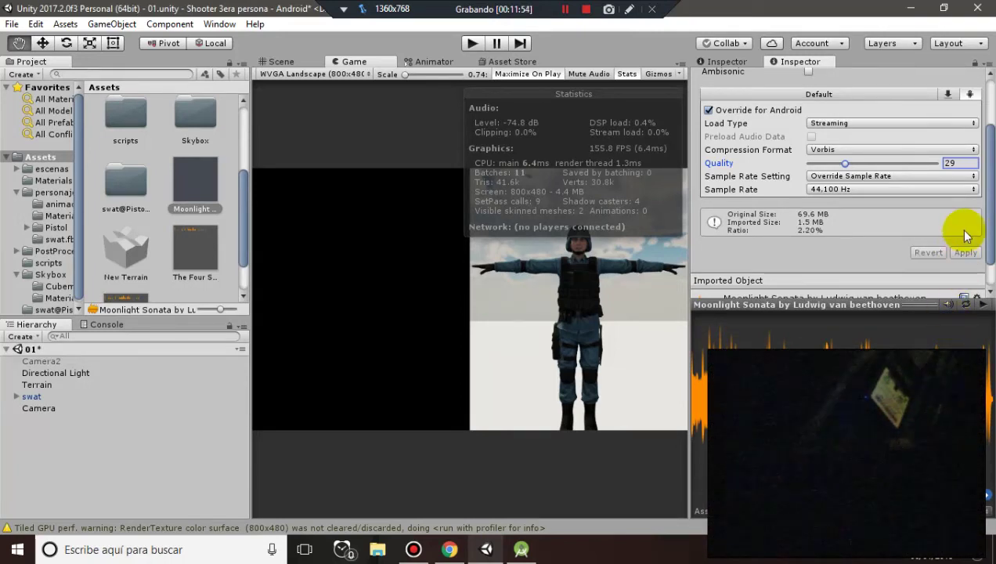
{"action": "left_click_drag", "start_coordinate": [986, 160], "coordinate": [991, 104]}
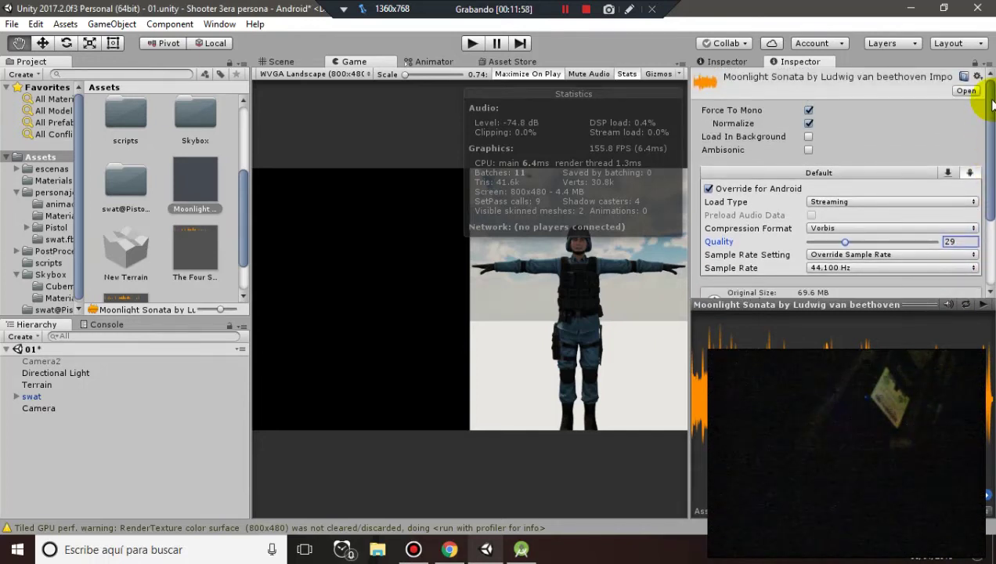